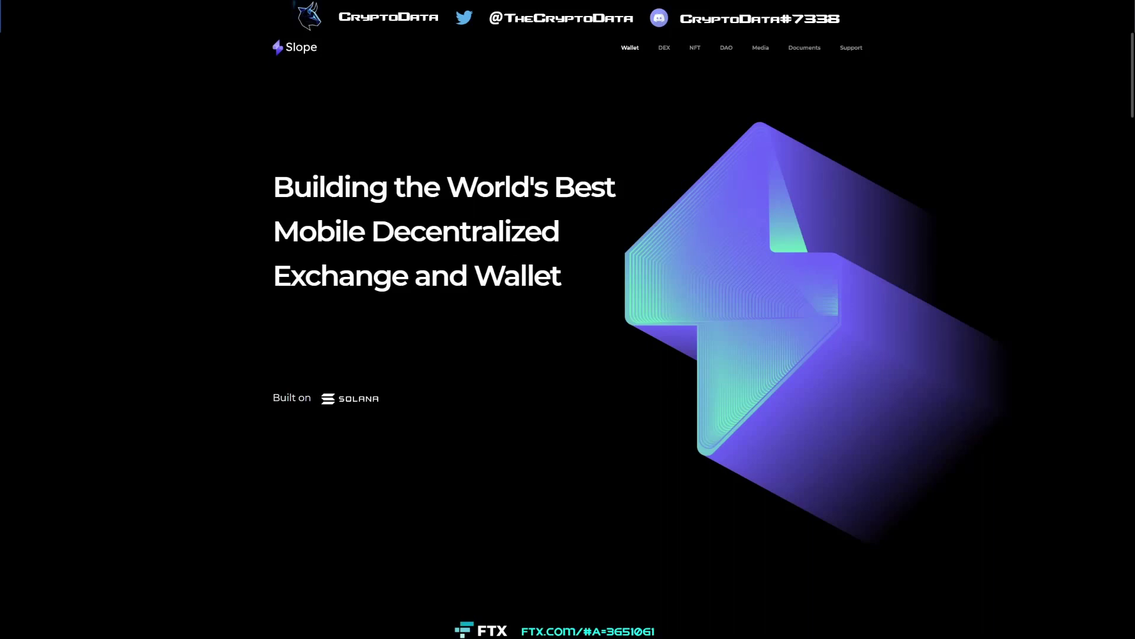
On Slope's Twitter profile, view the followers you know, then return to the profile and scroll down.
{"action": "key", "text": "ctrl+Tab"}
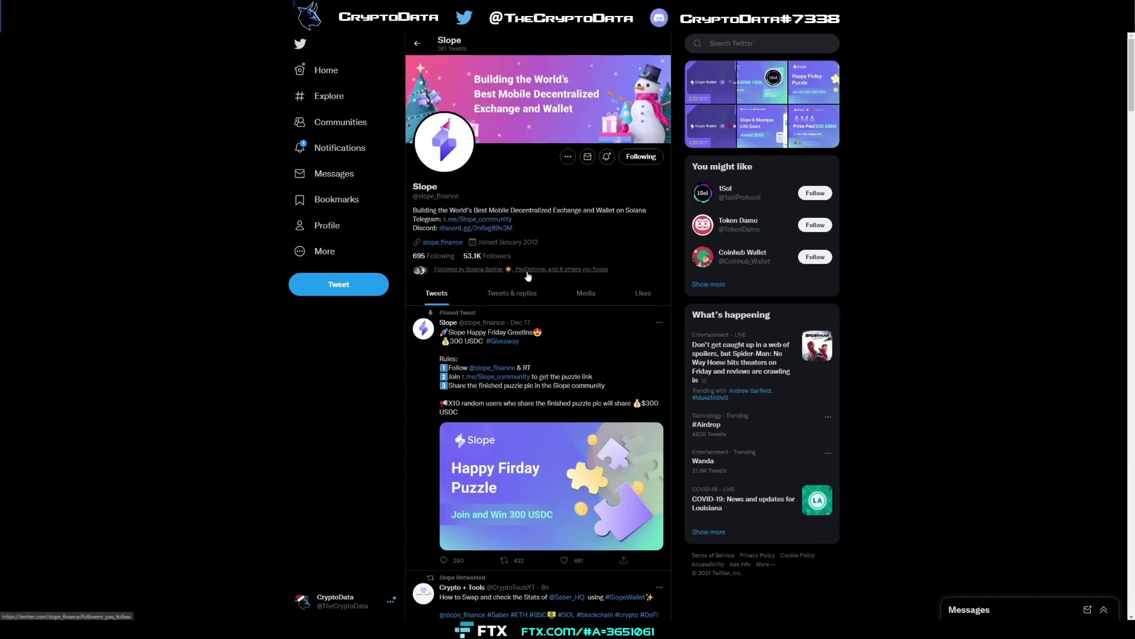
{"action": "left_click", "coordinate": [528, 273]}
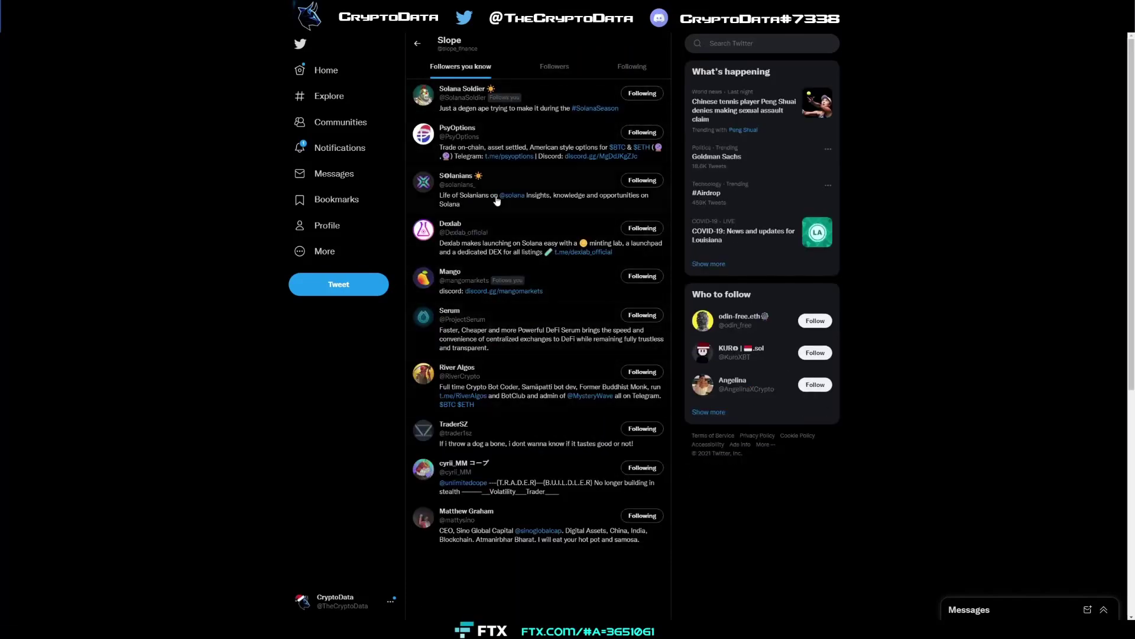
{"action": "left_click", "coordinate": [416, 43]}
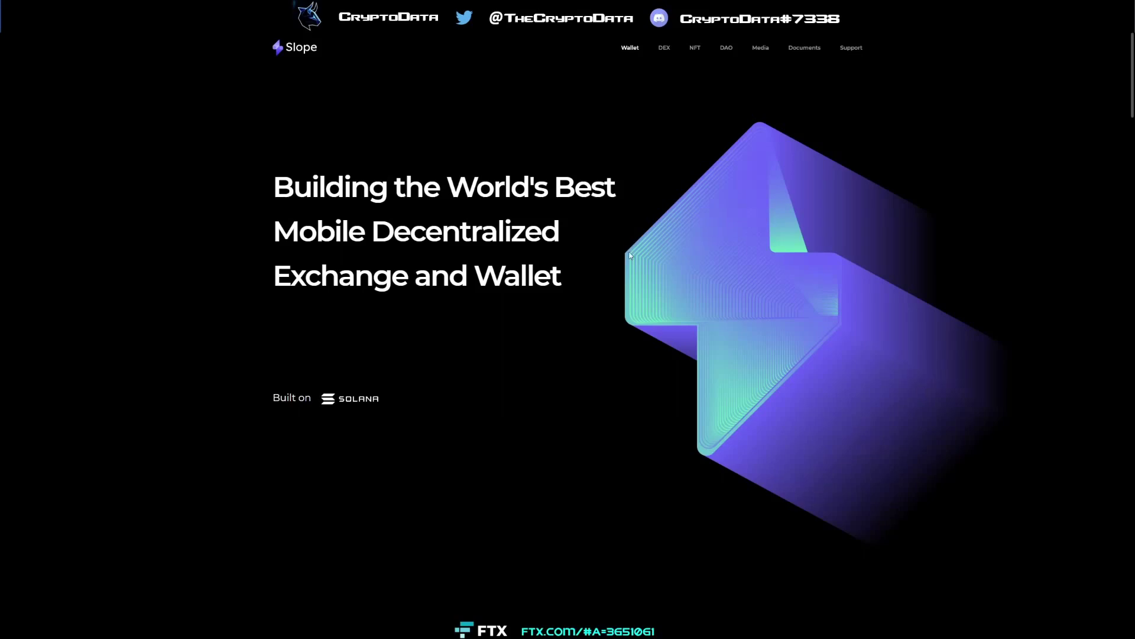
{"action": "scroll", "coordinate": [631, 259], "scroll_direction": "down", "scroll_amount": 5}
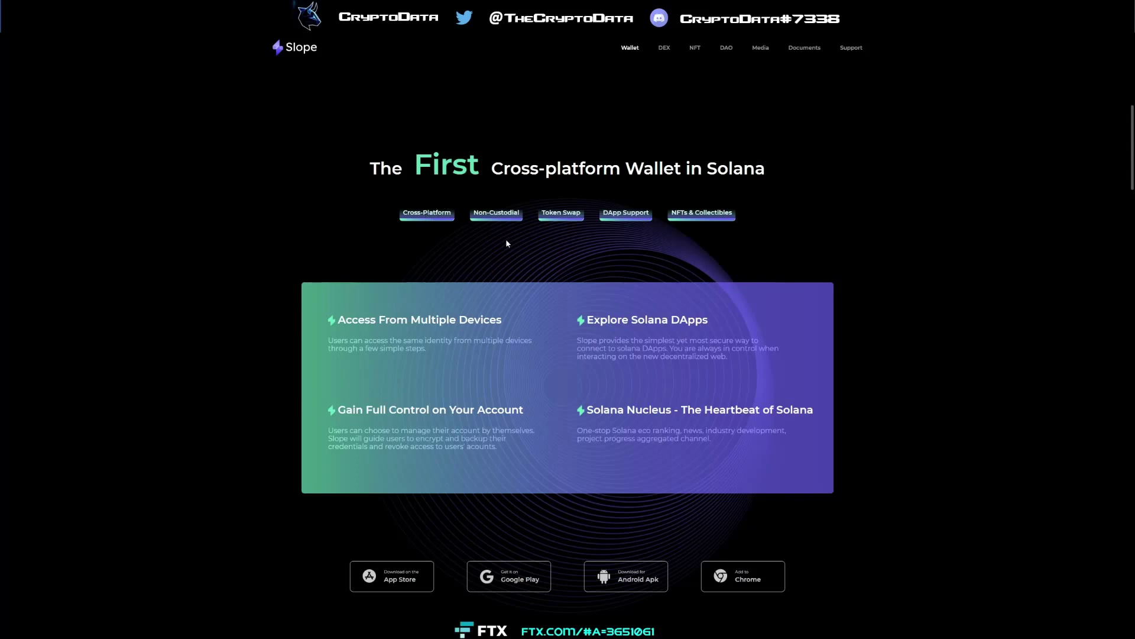
{"action": "scroll", "coordinate": [623, 294], "scroll_direction": "down", "scroll_amount": 1}
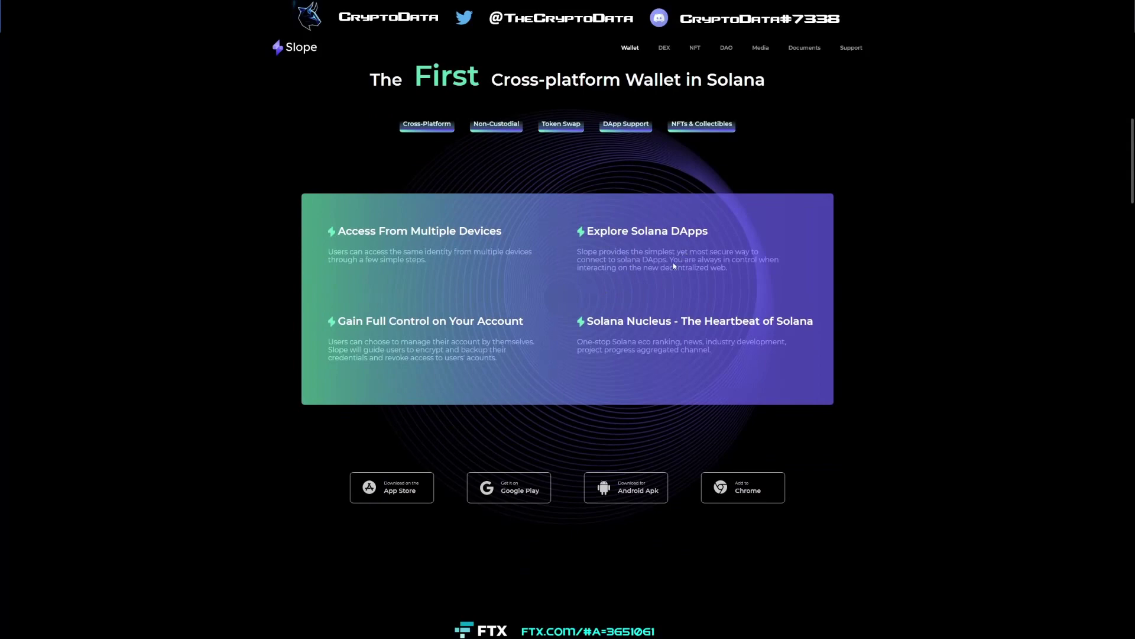
{"action": "scroll", "coordinate": [674, 266], "scroll_direction": "down", "scroll_amount": 3}
{"action": "scroll", "coordinate": [647, 287], "scroll_direction": "down", "scroll_amount": 2}
{"action": "scroll", "coordinate": [647, 289], "scroll_direction": "down", "scroll_amount": 15}
{"action": "scroll", "coordinate": [648, 290], "scroll_direction": "down", "scroll_amount": 14}
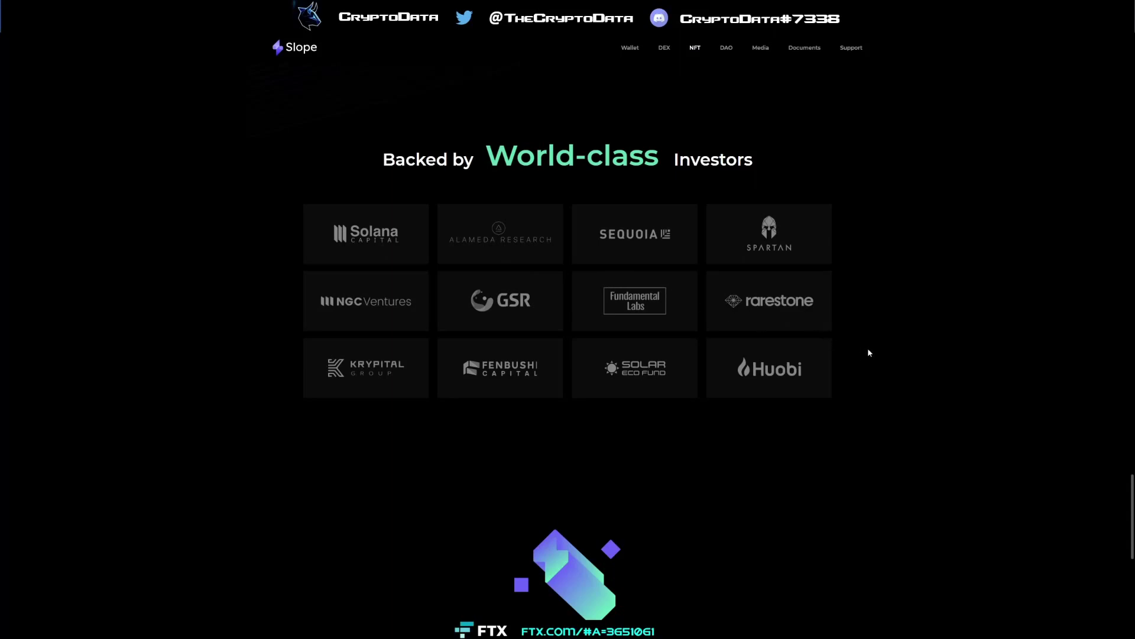
{"action": "scroll", "coordinate": [869, 352], "scroll_direction": "down", "scroll_amount": 4}
{"action": "scroll", "coordinate": [870, 355], "scroll_direction": "up", "scroll_amount": 5}
{"action": "scroll", "coordinate": [871, 355], "scroll_direction": "up", "scroll_amount": 20}
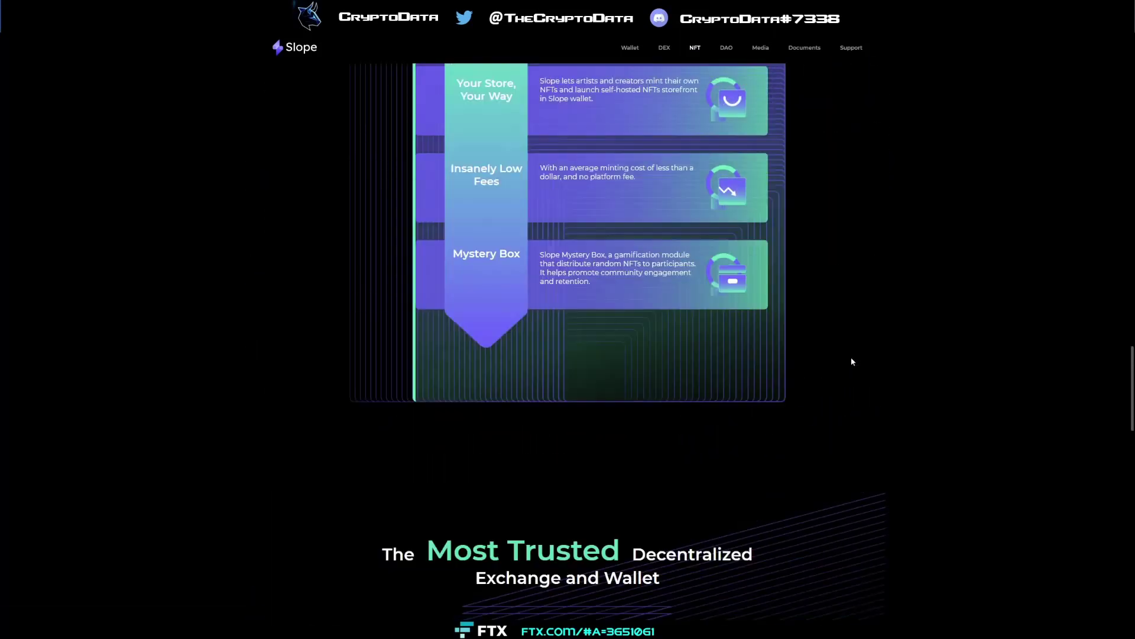
{"action": "scroll", "coordinate": [856, 370], "scroll_direction": "up", "scroll_amount": 12}
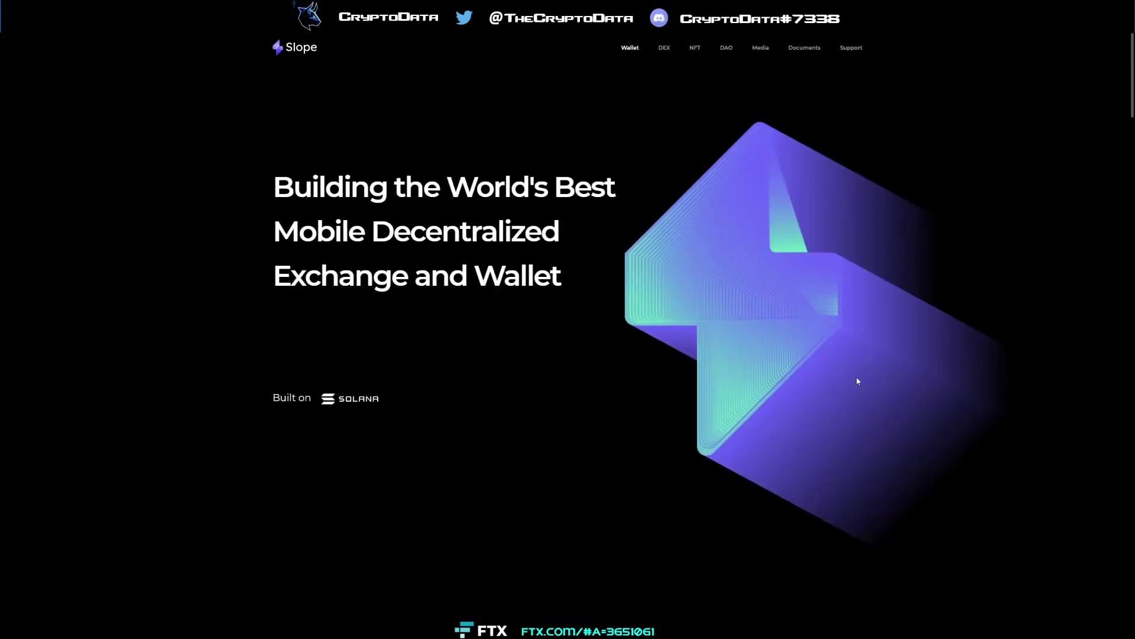
Open the Slope Wallet Chrome Web Store listing from the homepage's 'Add to Chrome' button.
{"action": "left_click", "coordinate": [461, 12]}
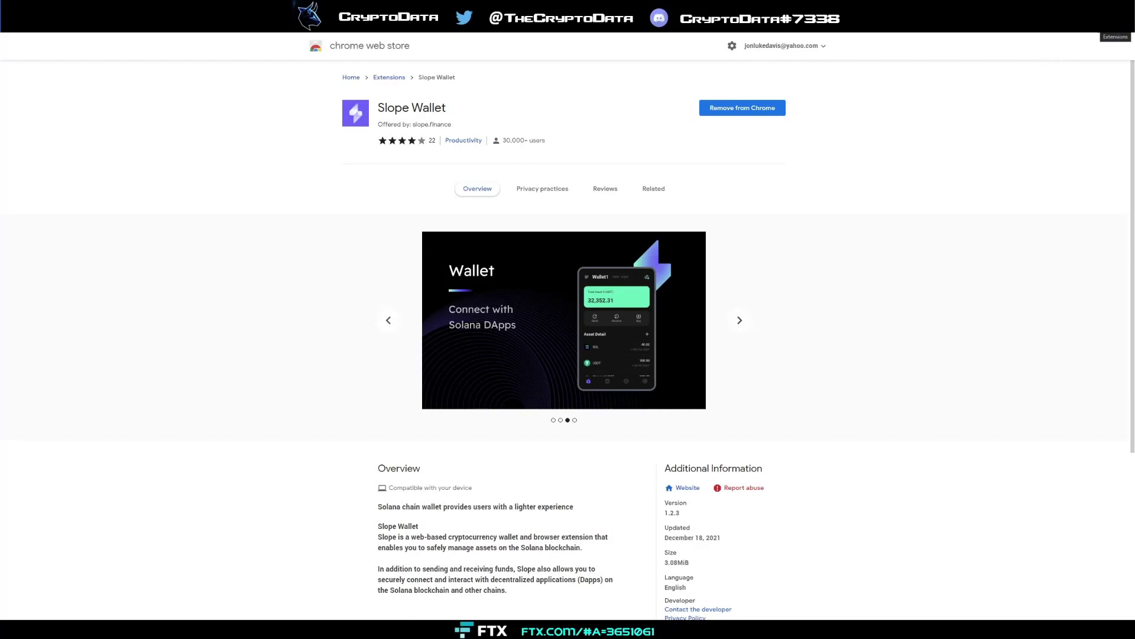
Check in the Extensions menu that Slope Wallet is installed and pinned, then close the menu.
{"action": "left_click", "coordinate": [1115, 24]}
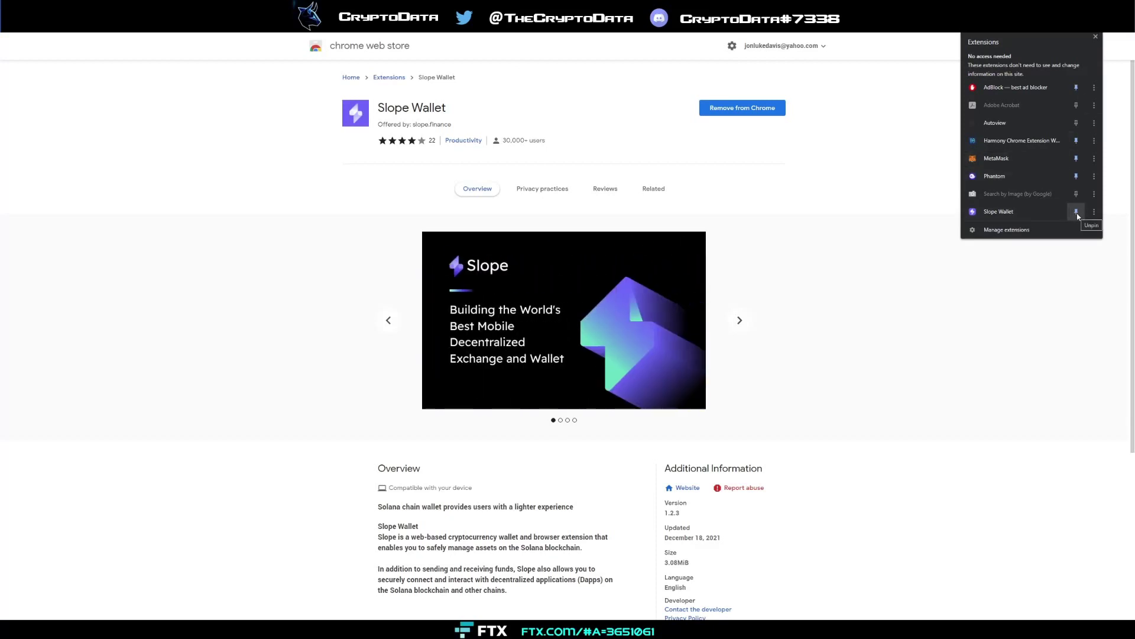
{"action": "left_click", "coordinate": [1095, 37]}
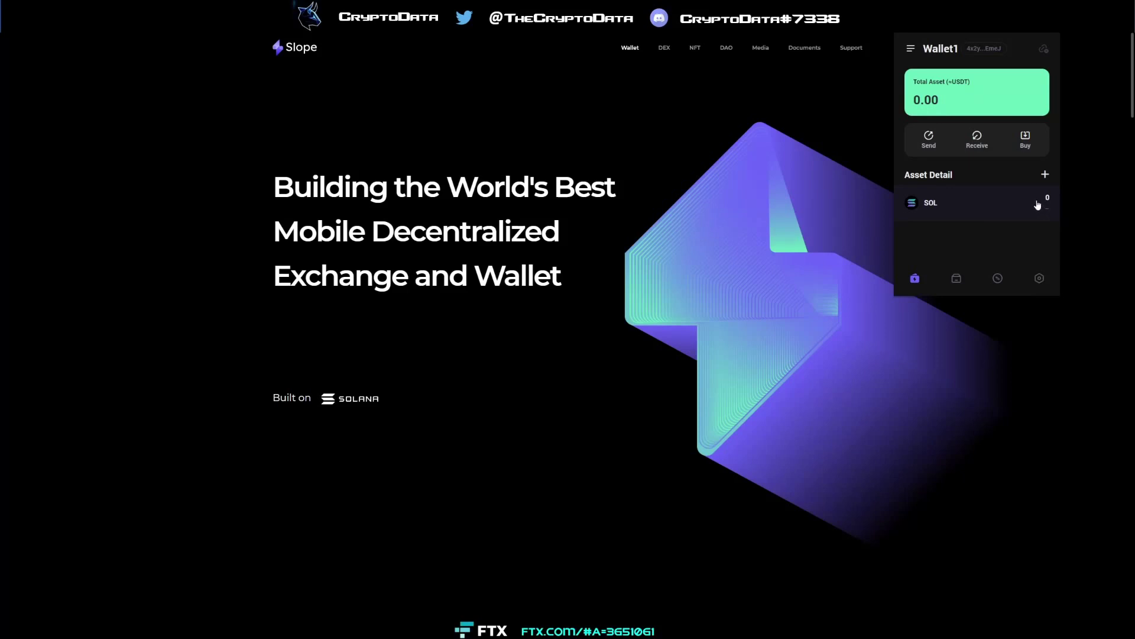
Toggle Light Mode in the wallet's side menu and close the menu.
{"action": "left_click", "coordinate": [911, 51]}
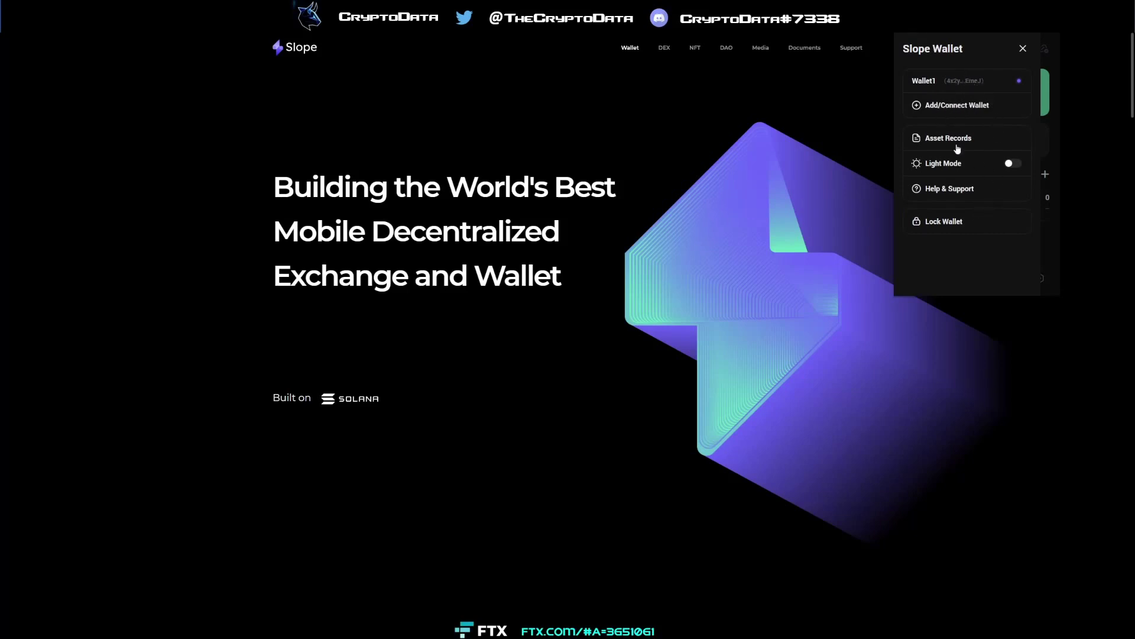
{"action": "left_click", "coordinate": [1014, 163]}
{"action": "left_click", "coordinate": [1023, 51]}
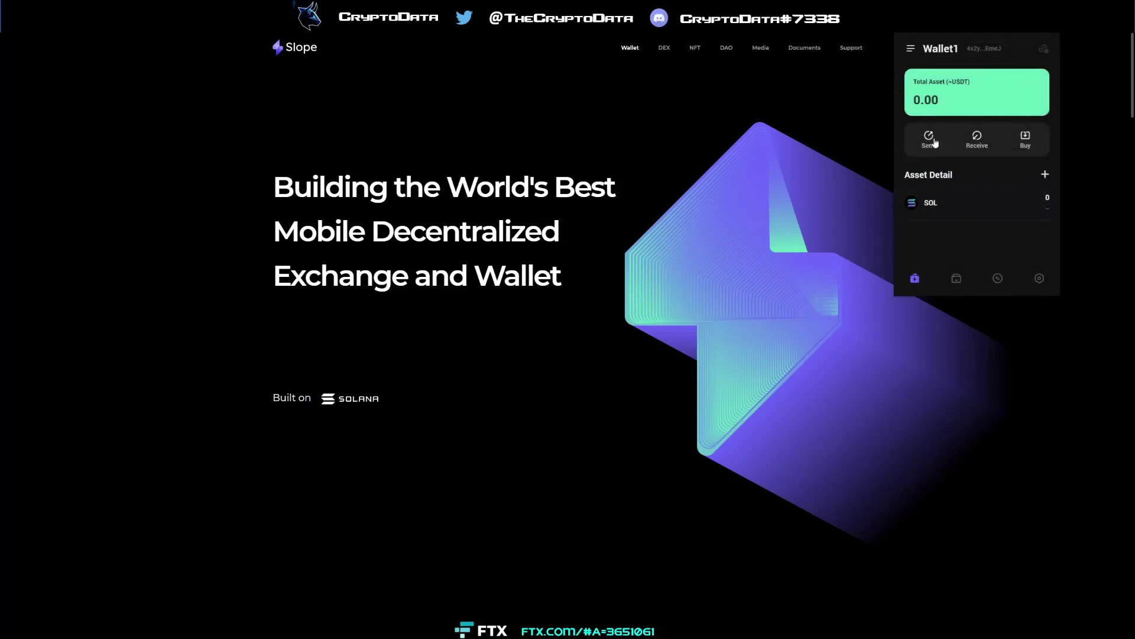
Try Send, then browse the Receive token list (Serum, USDT, USD Coin) and return to Wallet1.
{"action": "left_click", "coordinate": [930, 142]}
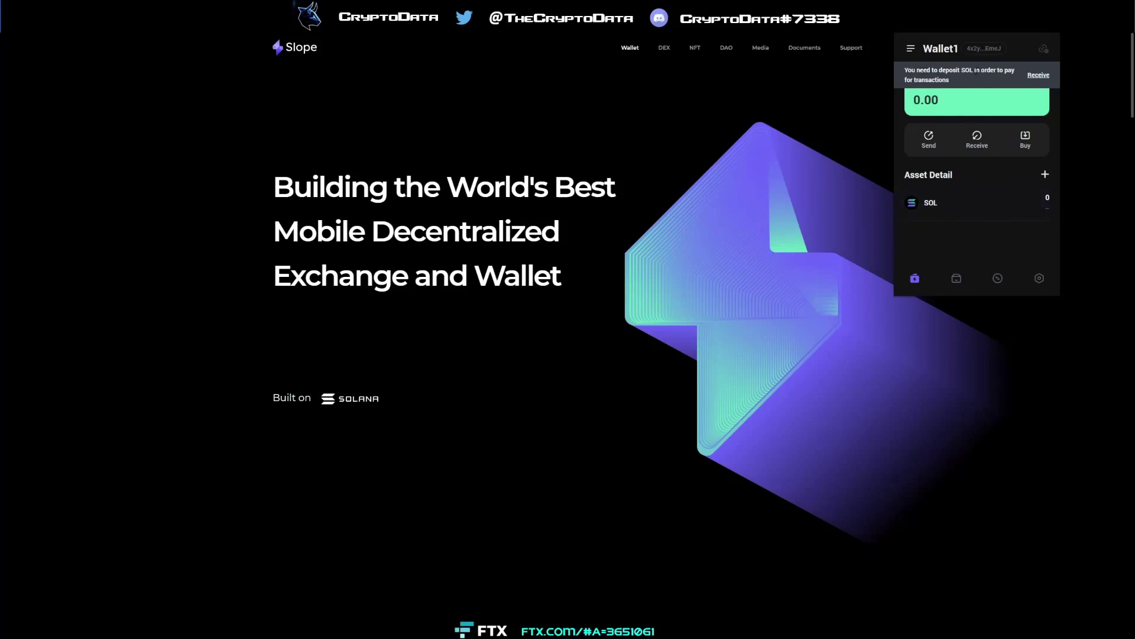
{"action": "left_click", "coordinate": [938, 144]}
{"action": "left_click", "coordinate": [979, 145]}
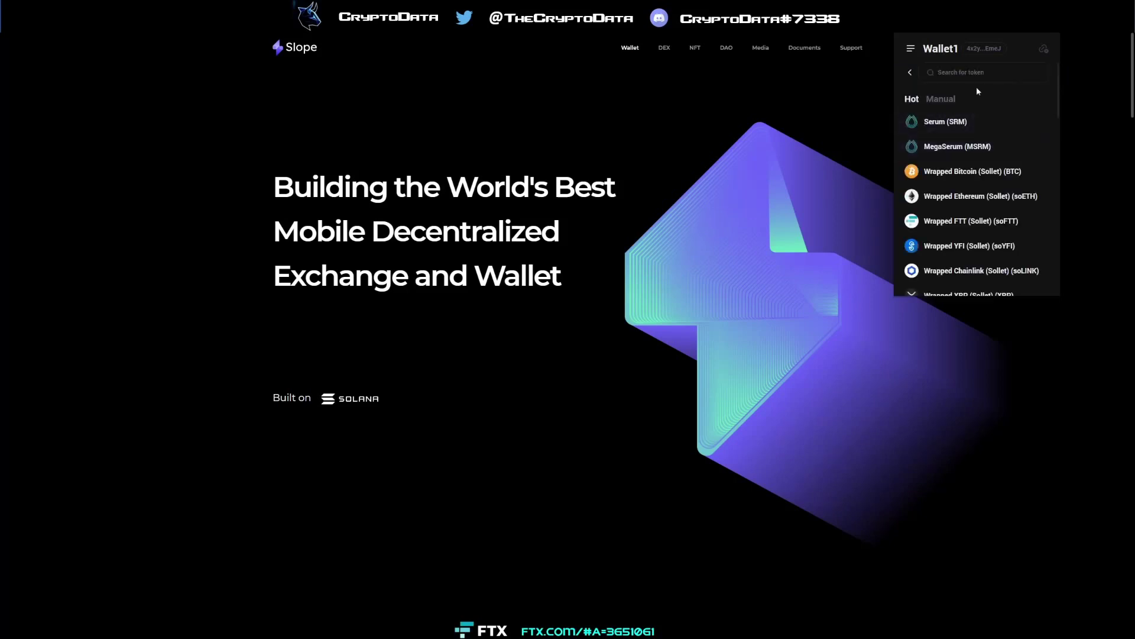
{"action": "scroll", "coordinate": [986, 184], "scroll_direction": "down", "scroll_amount": 2}
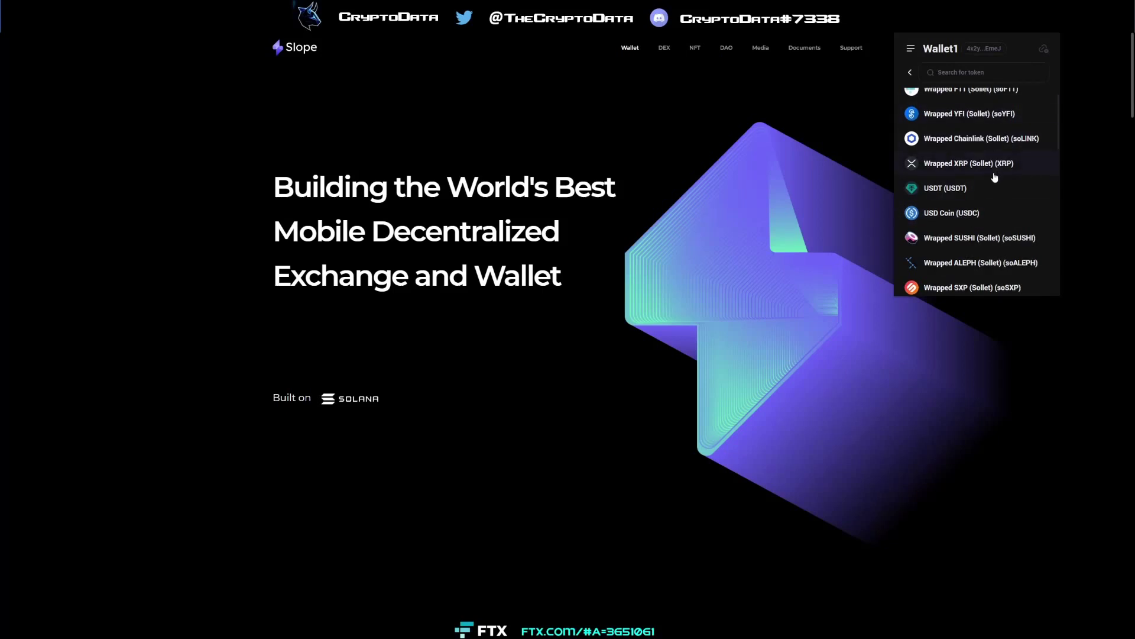
{"action": "scroll", "coordinate": [932, 169], "scroll_direction": "up", "scroll_amount": 2}
{"action": "left_click", "coordinate": [910, 76]}
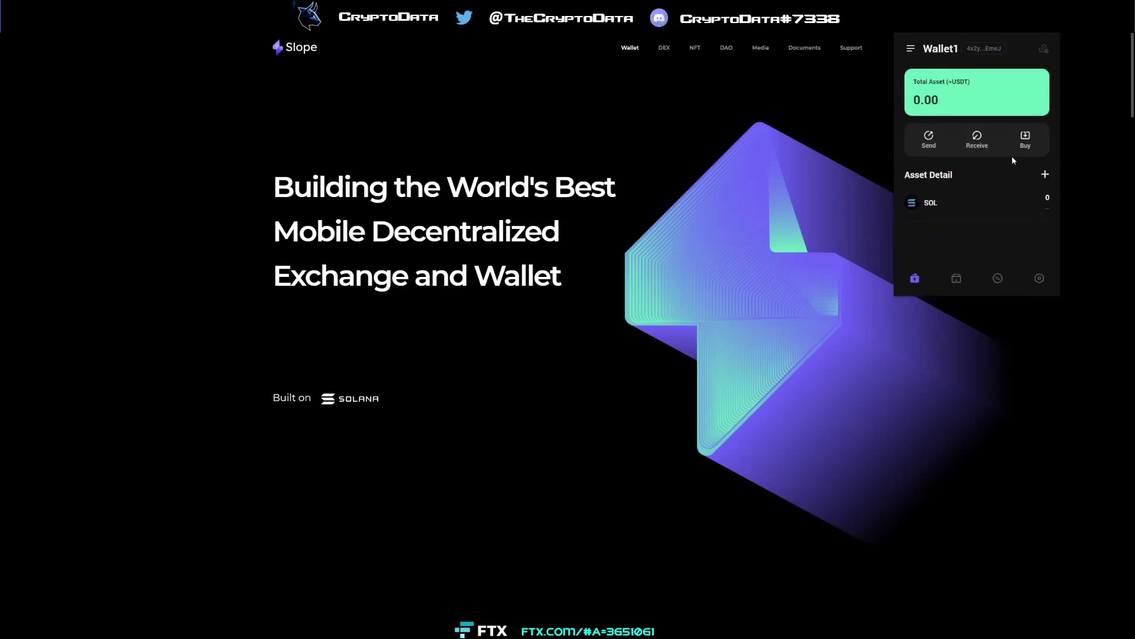
{"action": "left_click", "coordinate": [1025, 140]}
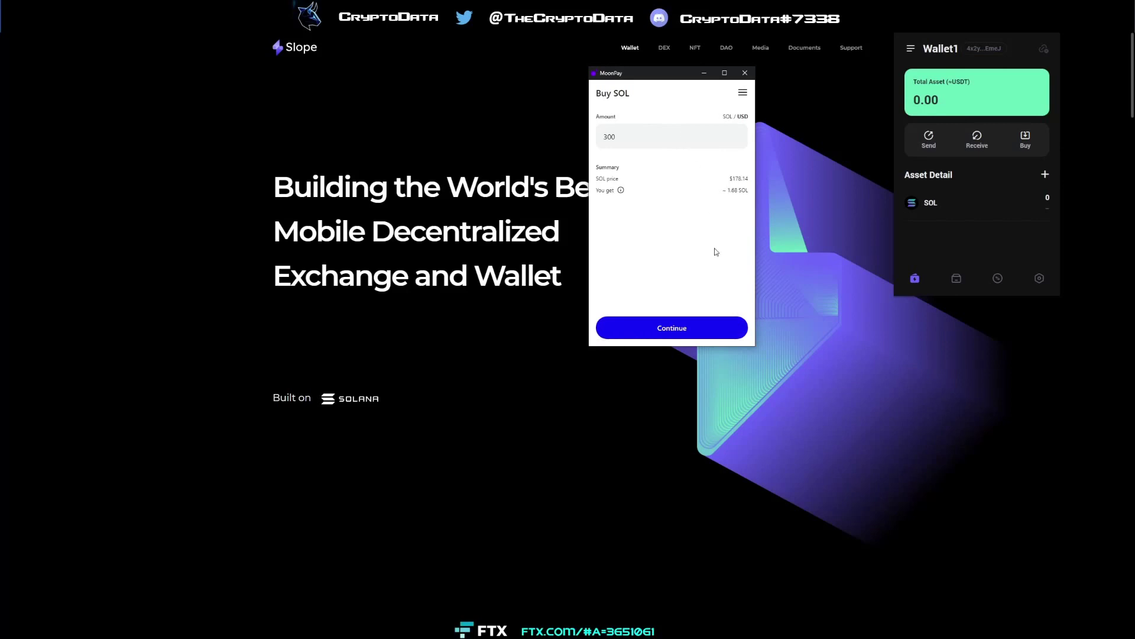
{"action": "left_click", "coordinate": [702, 327]}
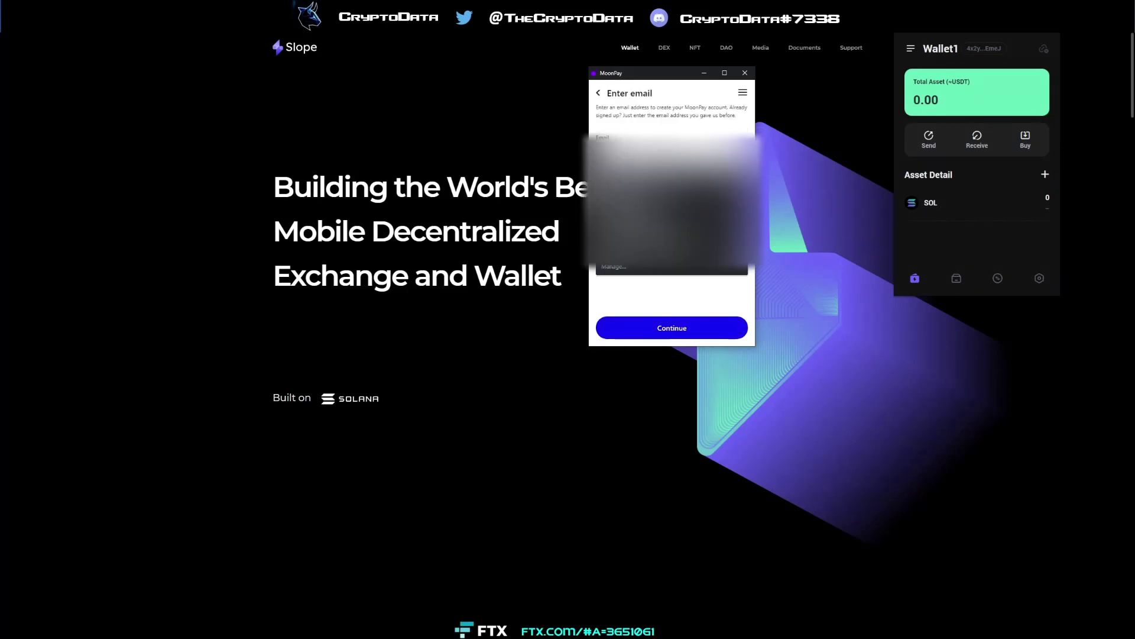
{"action": "left_click", "coordinate": [699, 302]}
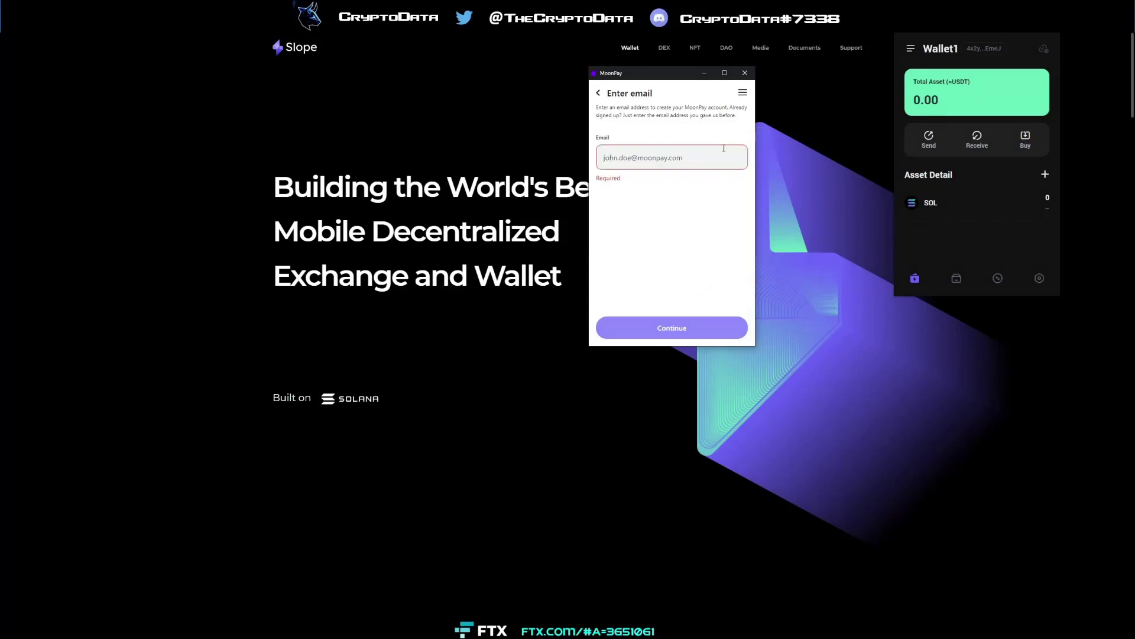
{"action": "left_click", "coordinate": [745, 73]}
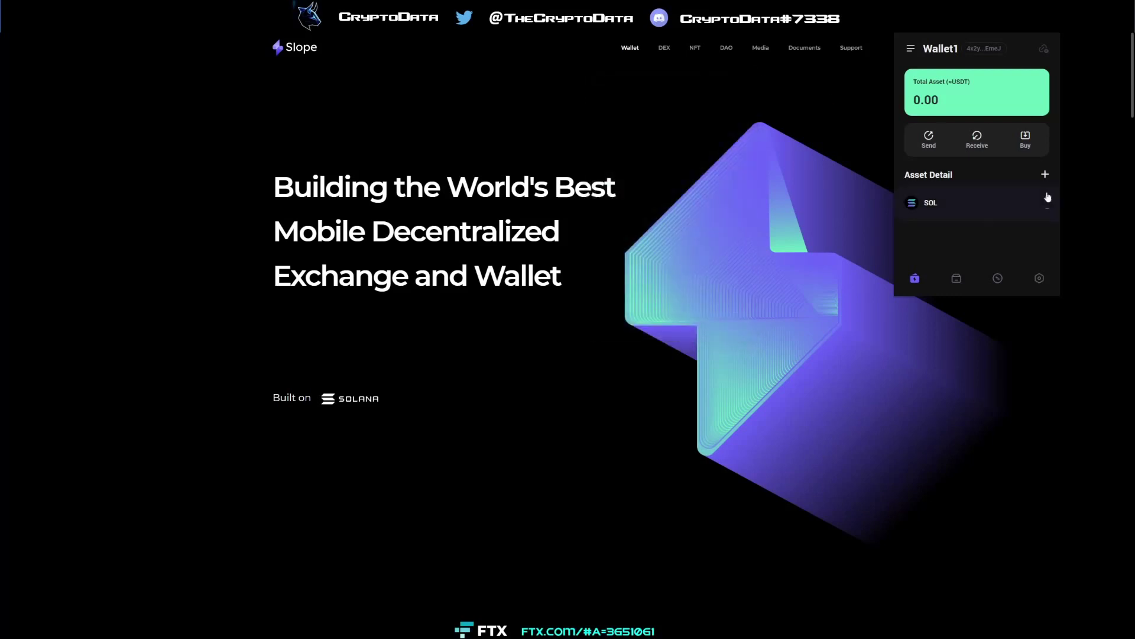
View the empty Collectibles tab, then open the Swap screen set to SOL → USDC.
{"action": "left_click", "coordinate": [958, 278]}
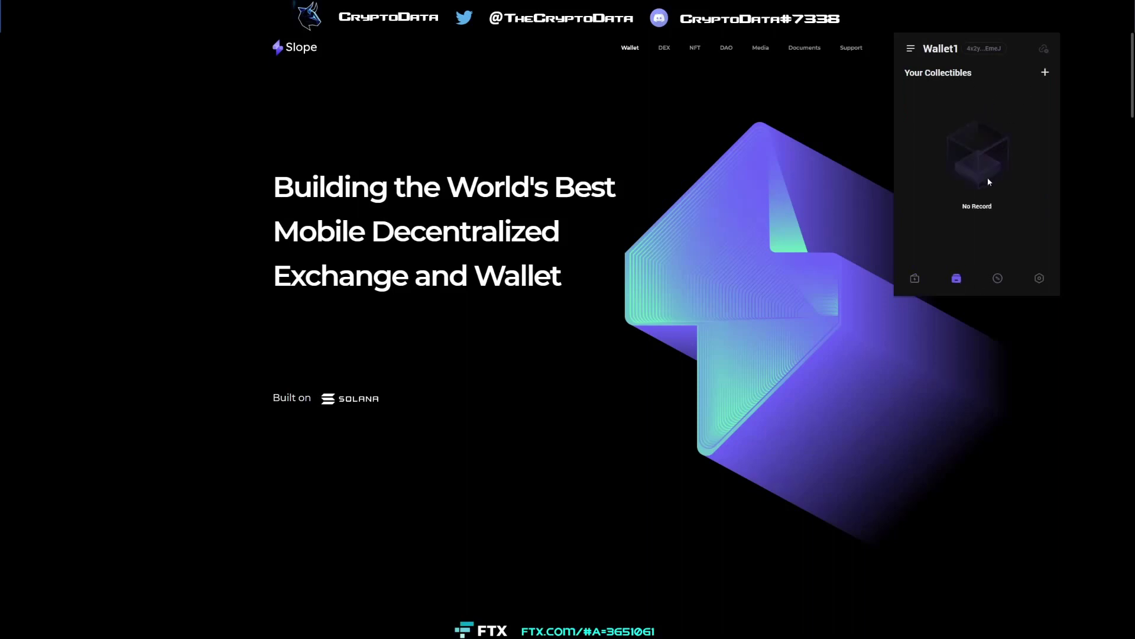
{"action": "left_click", "coordinate": [999, 279]}
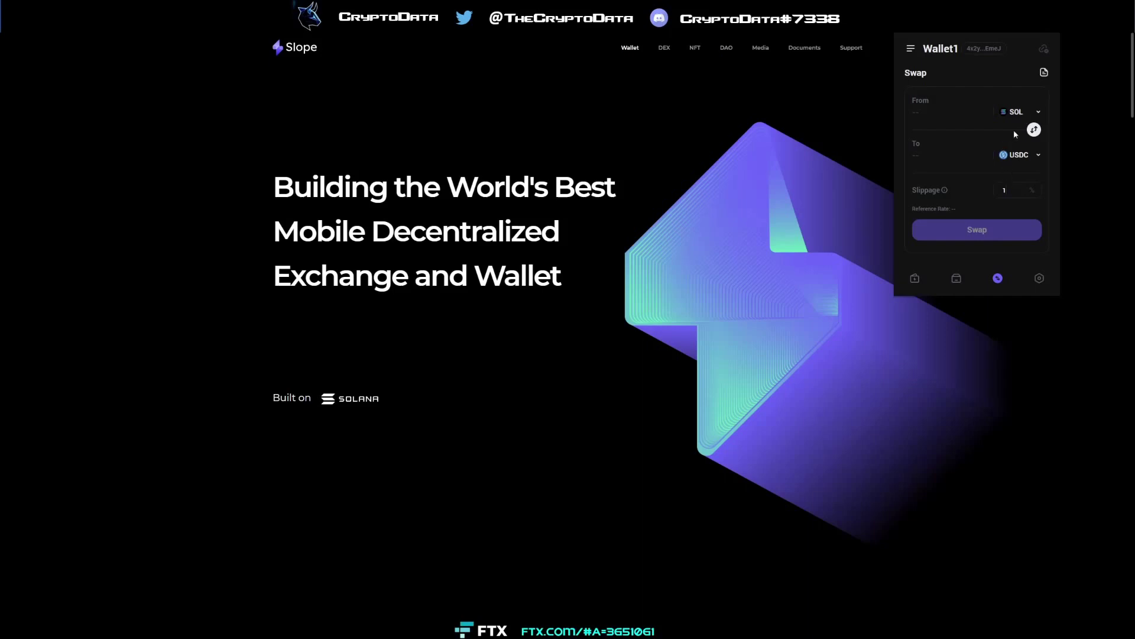
Open Settings, inspect the Auto-Lock Timer and Change Network options, then scroll the settings list.
{"action": "left_click", "coordinate": [1039, 279]}
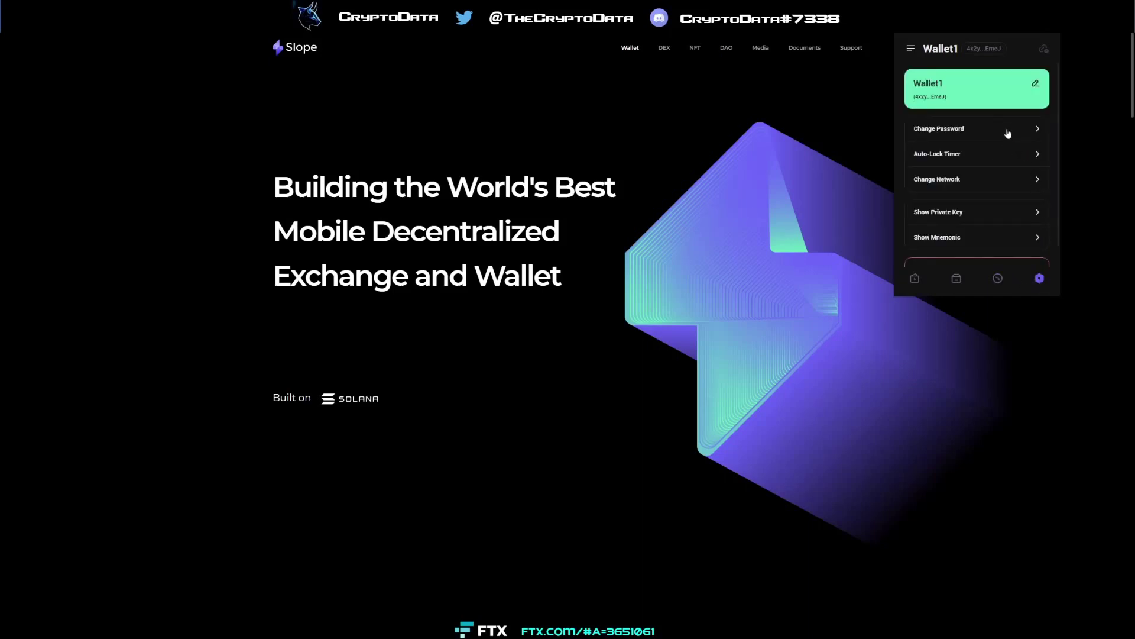
{"action": "left_click", "coordinate": [967, 158]}
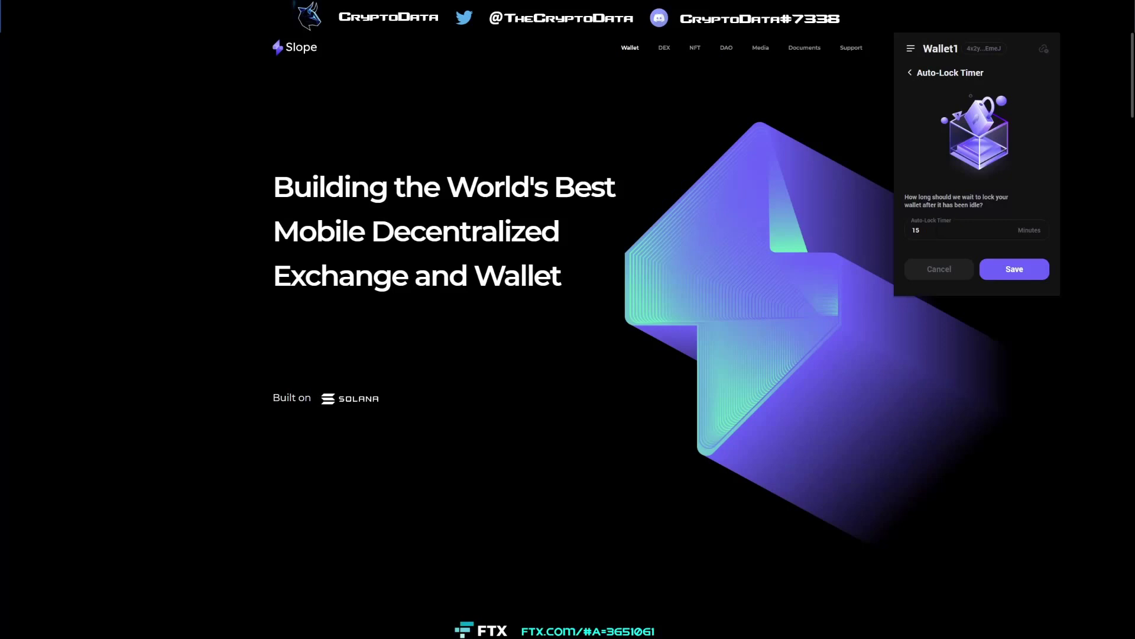
{"action": "left_click", "coordinate": [915, 74]}
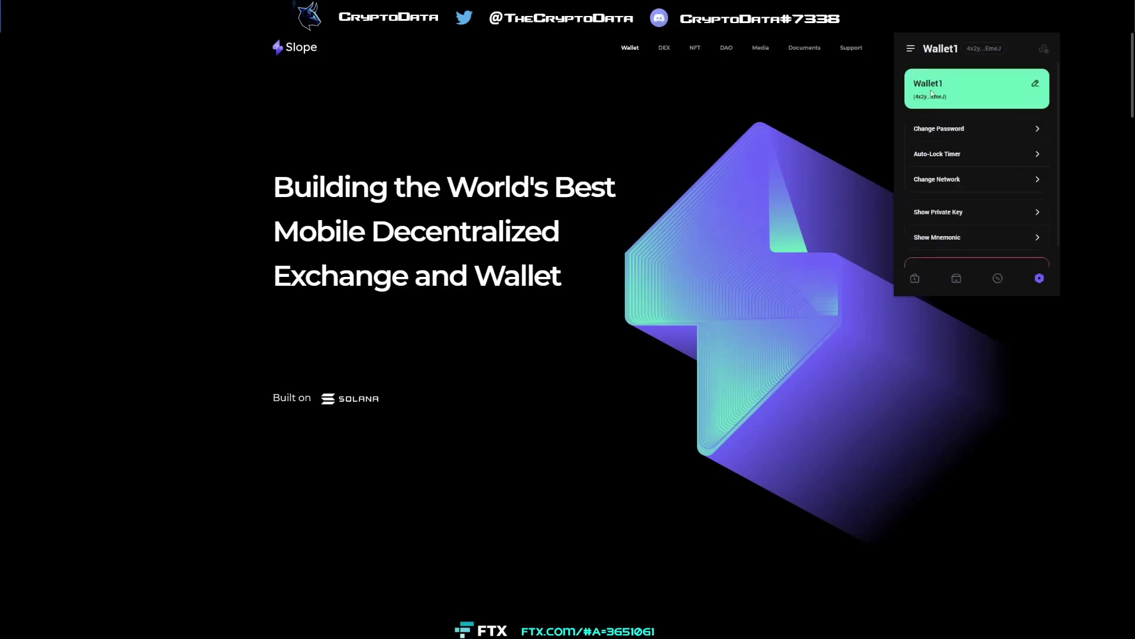
{"action": "left_click", "coordinate": [973, 181]}
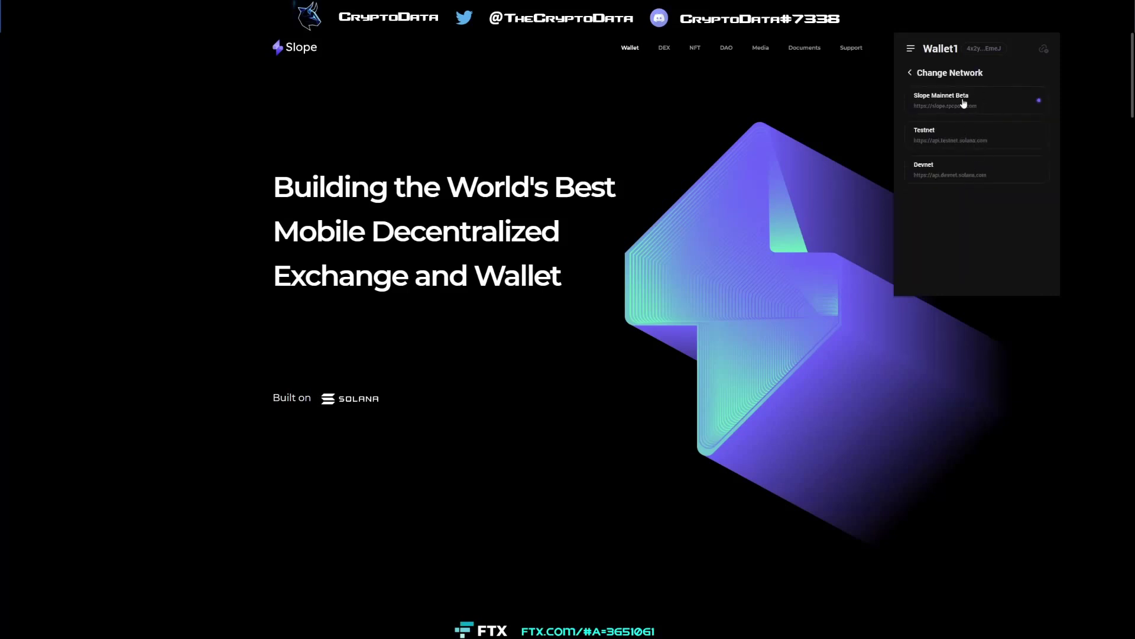
{"action": "left_click", "coordinate": [913, 74]}
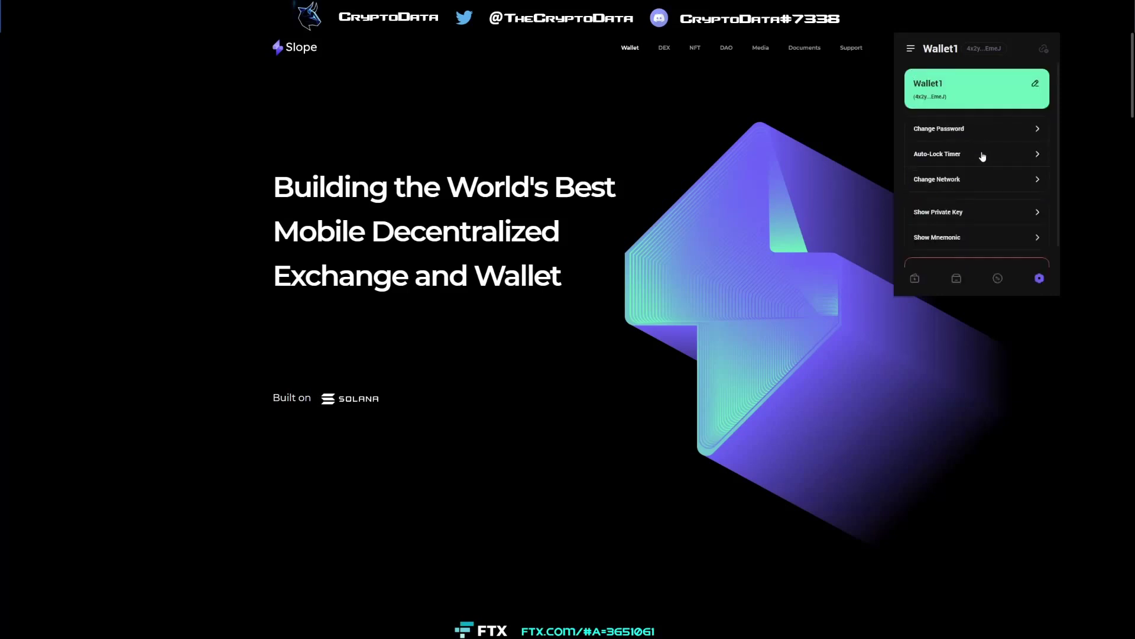
{"action": "scroll", "coordinate": [982, 155], "scroll_direction": "down", "scroll_amount": 1}
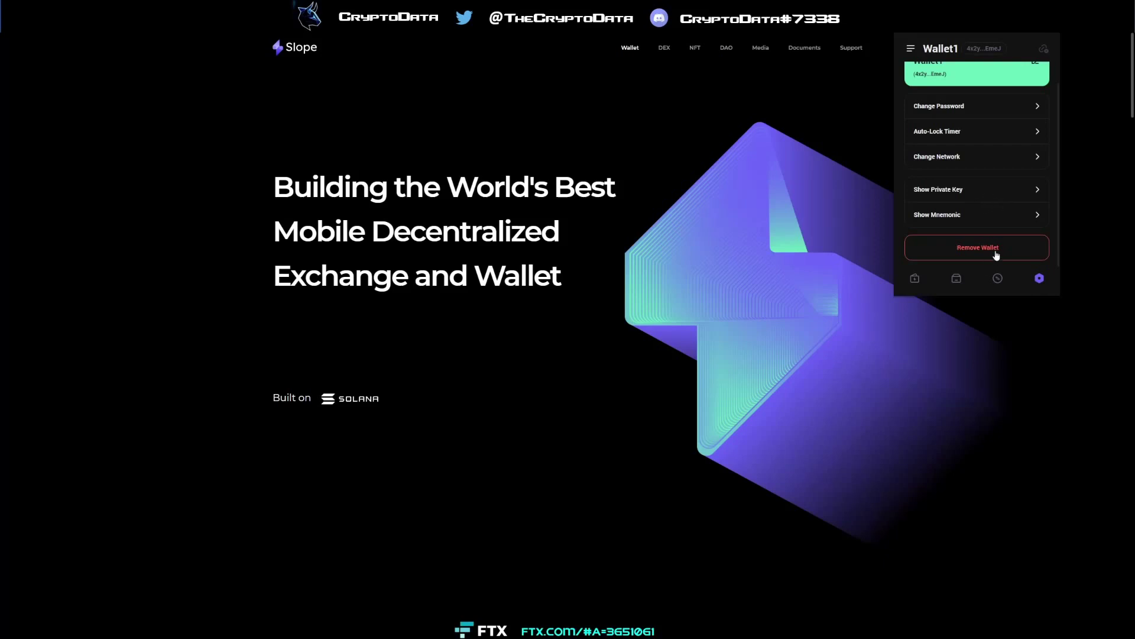
{"action": "scroll", "coordinate": [958, 177], "scroll_direction": "up", "scroll_amount": 1}
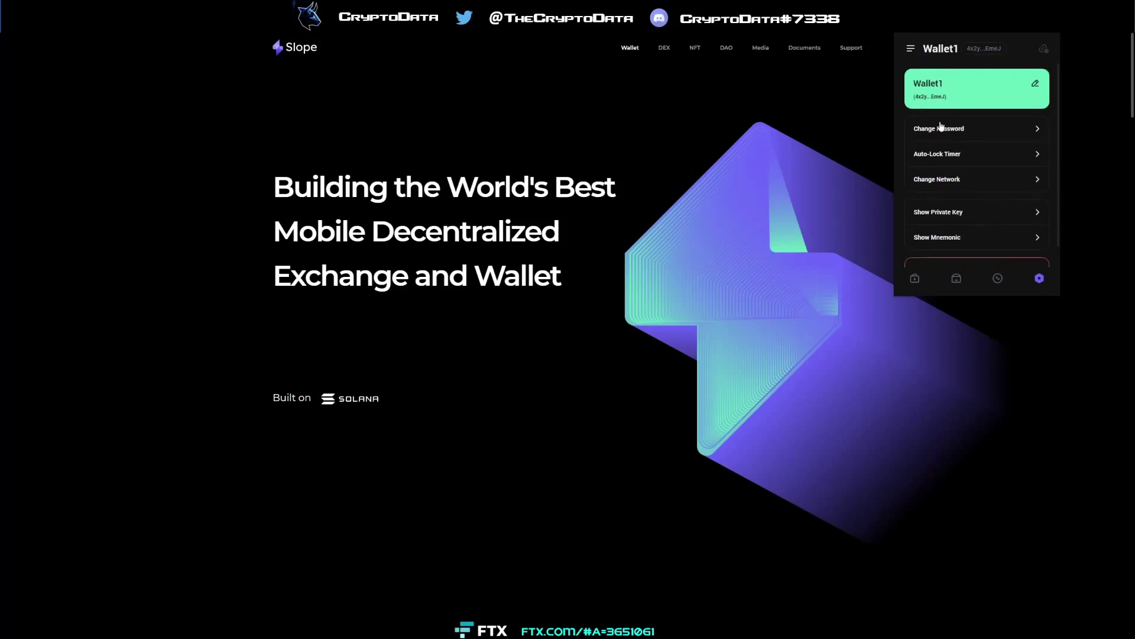
Open and close the side menu, return to the Wallet home tab, then dismiss the extension panel.
{"action": "left_click", "coordinate": [911, 48]}
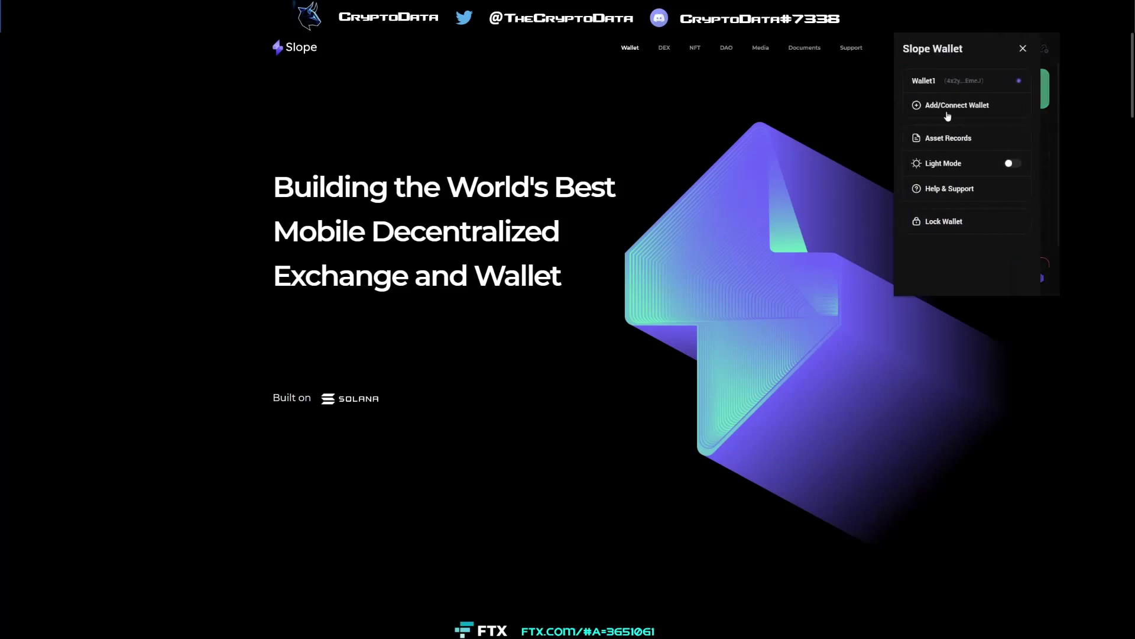
{"action": "left_click", "coordinate": [1023, 49]}
{"action": "left_click", "coordinate": [924, 279]}
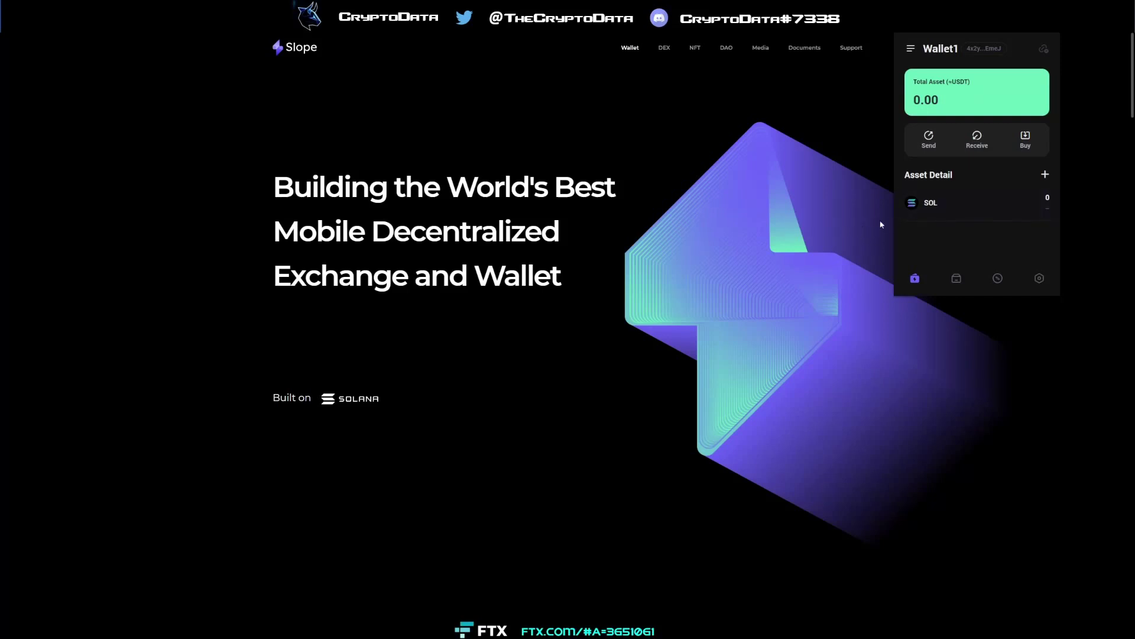
{"action": "left_click", "coordinate": [816, 223]}
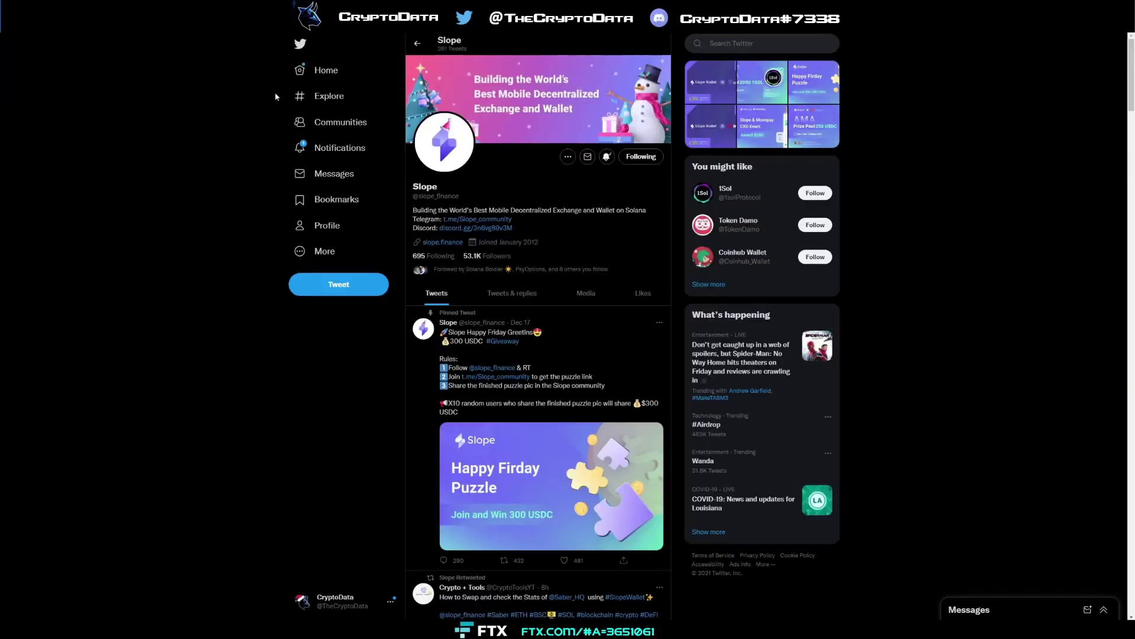